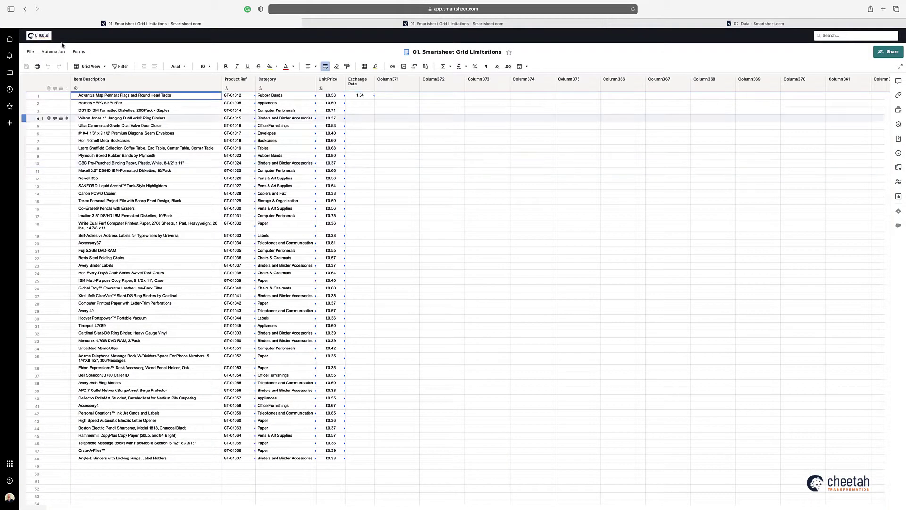
- Go back to the Smartsheet Limitations folder and open its options for creating new items
left_click(25, 9)
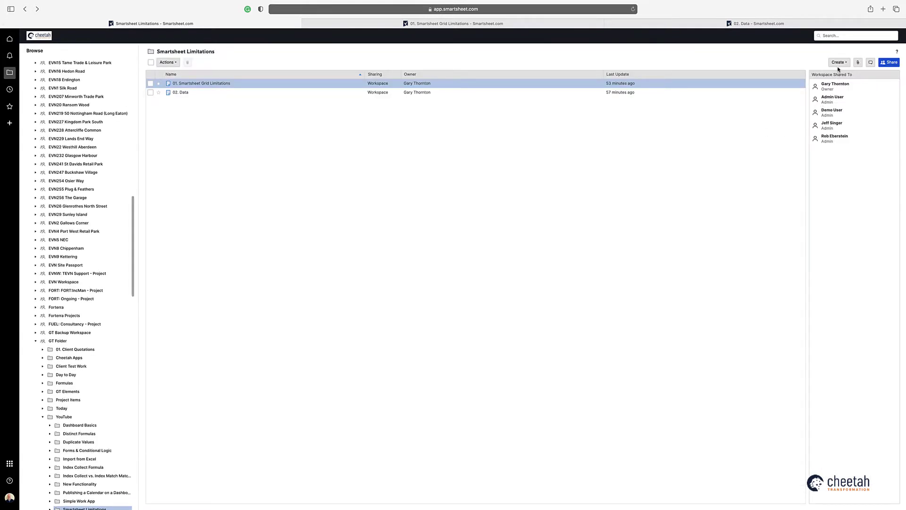
left_click(838, 61)
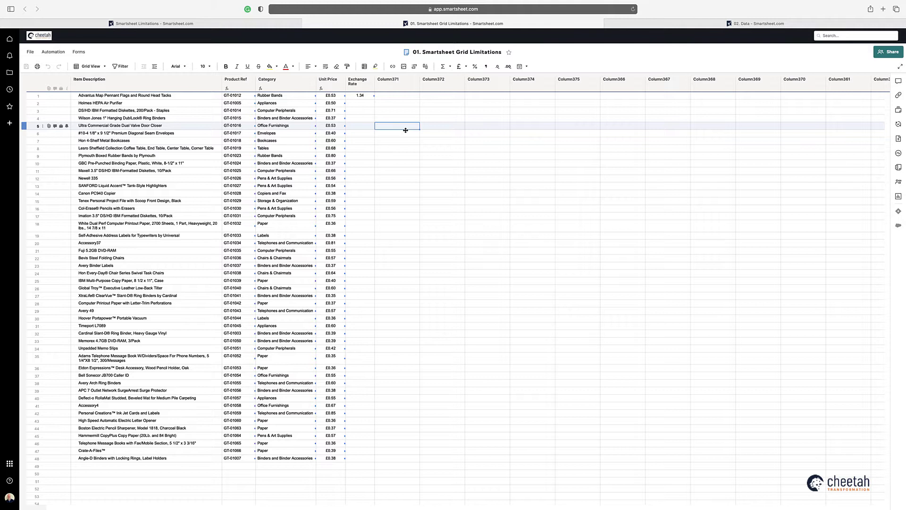
- Select the ten columns from Column371 through Column370 and insert five columns to the left of Column371
left_click(394, 86)
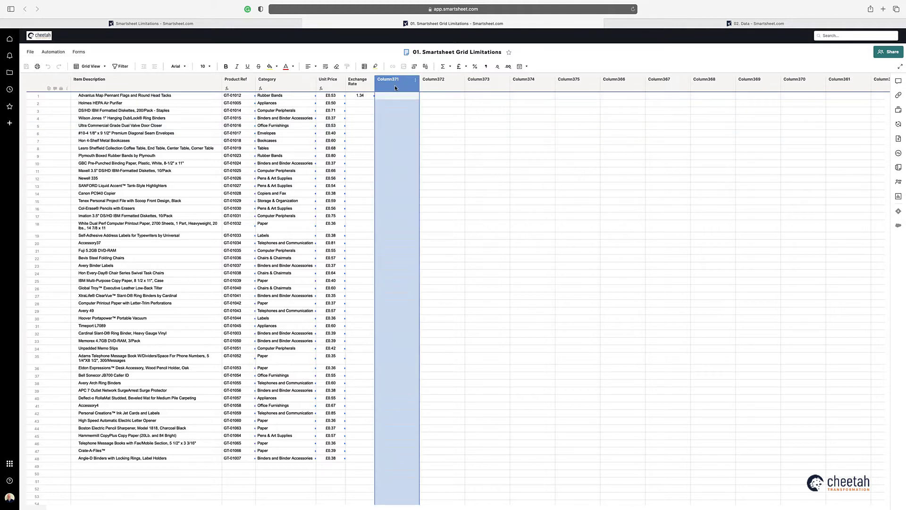
left_click(800, 83, "shift")
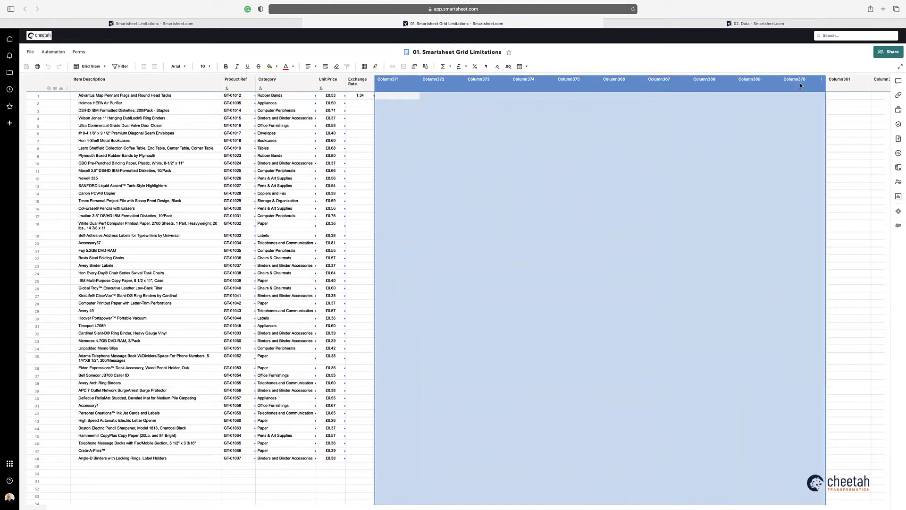
right_click(394, 81)
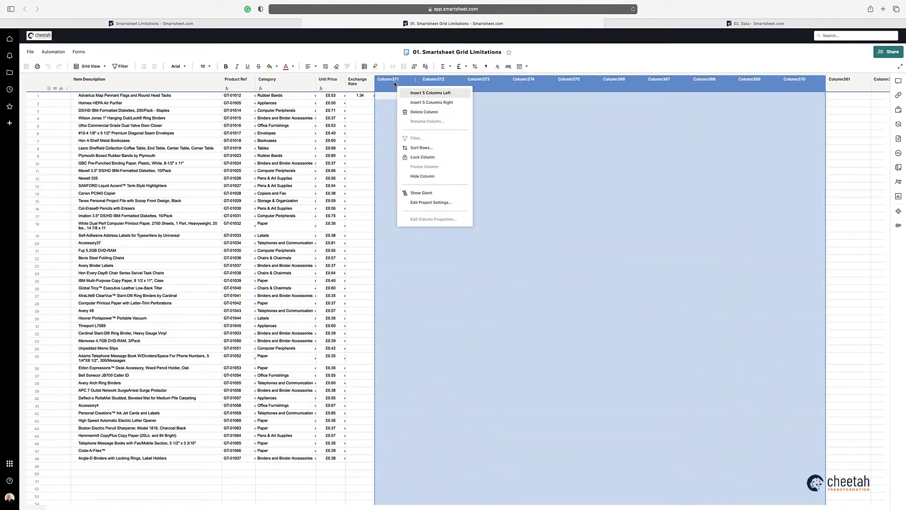
left_click(423, 95)
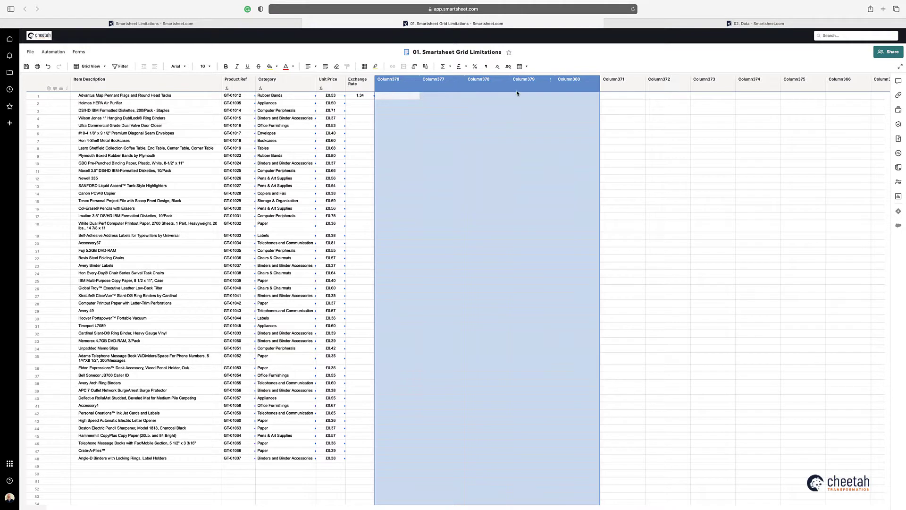
- Select the blank columns from Column376 through Column366 in the grid and delete them
left_click(414, 96)
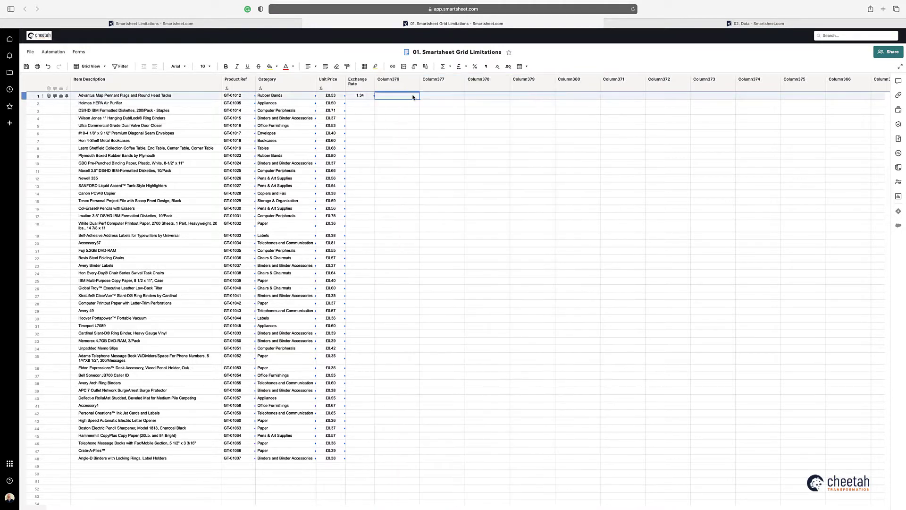
left_click(404, 87)
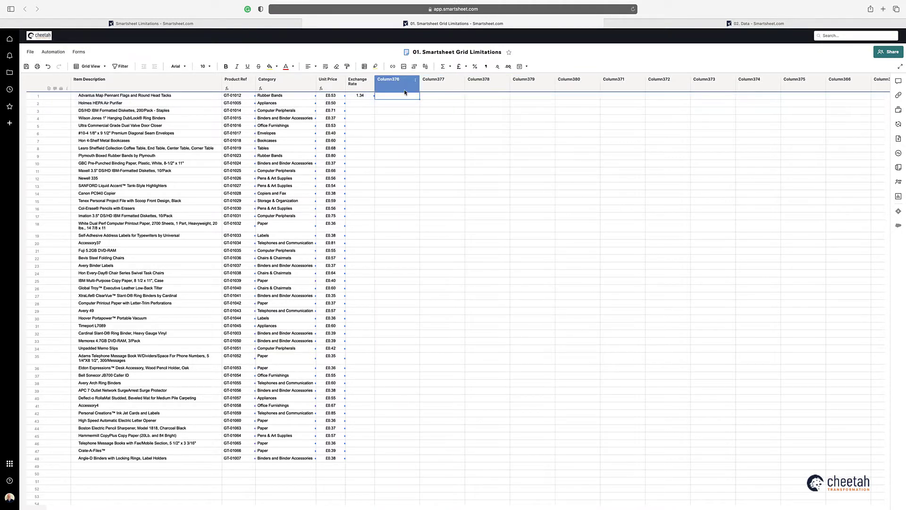
left_click(403, 84)
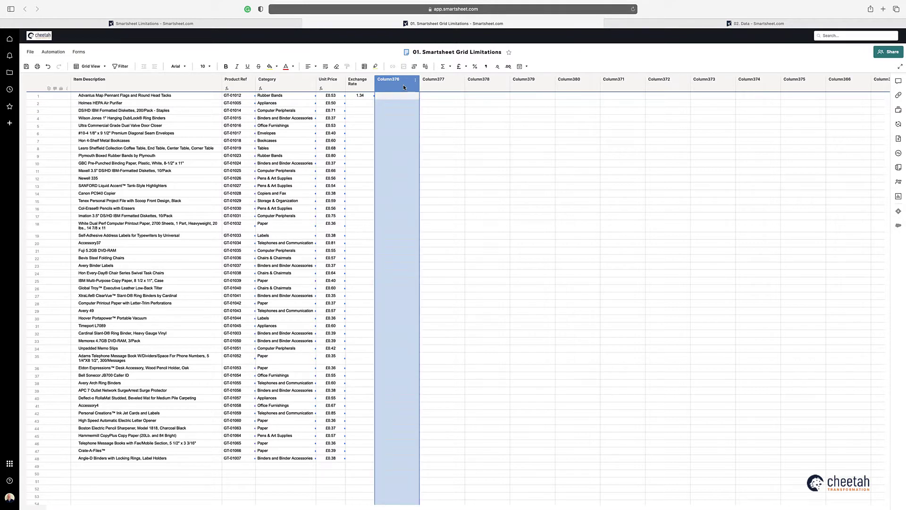
left_click(844, 80, "shift")
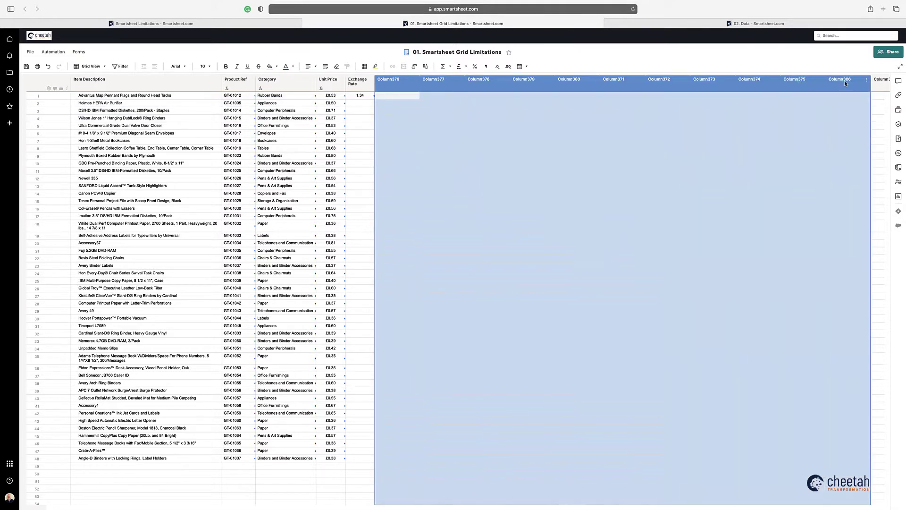
right_click(395, 85)
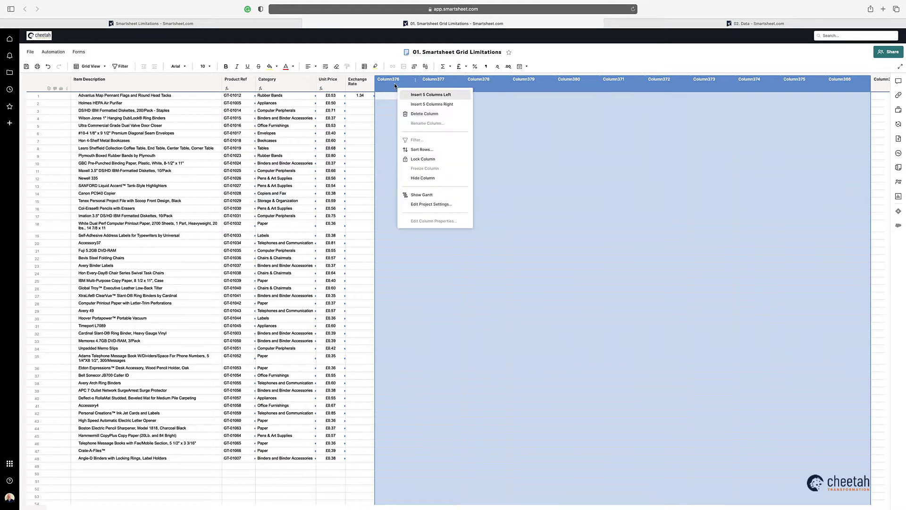
left_click(418, 113)
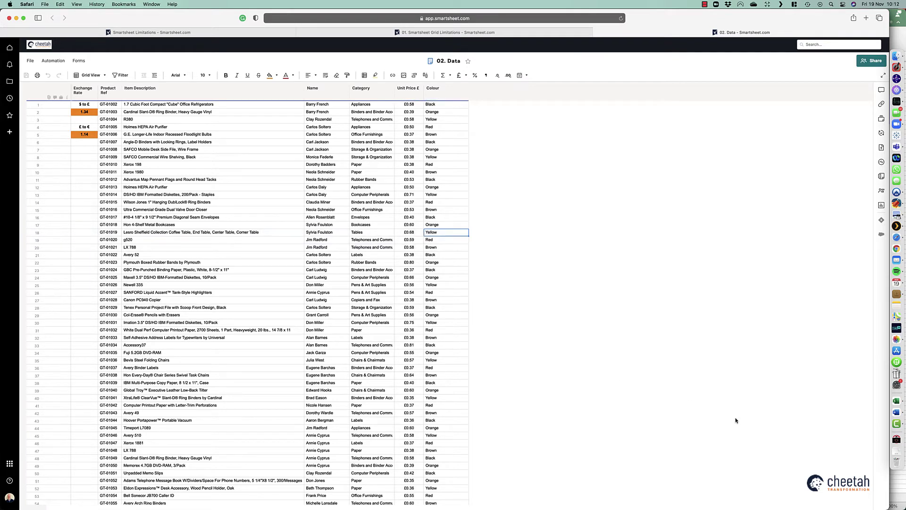
- Switch to Excel and copy all data rows of columns A to D below the header in SampleXLSFile_6800kb.xls
key("super+alt+2")
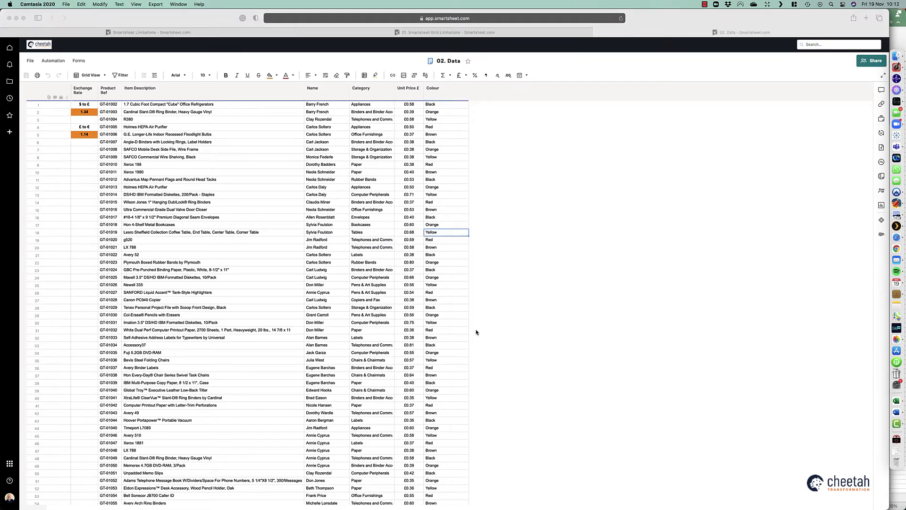
key("super+Tab")
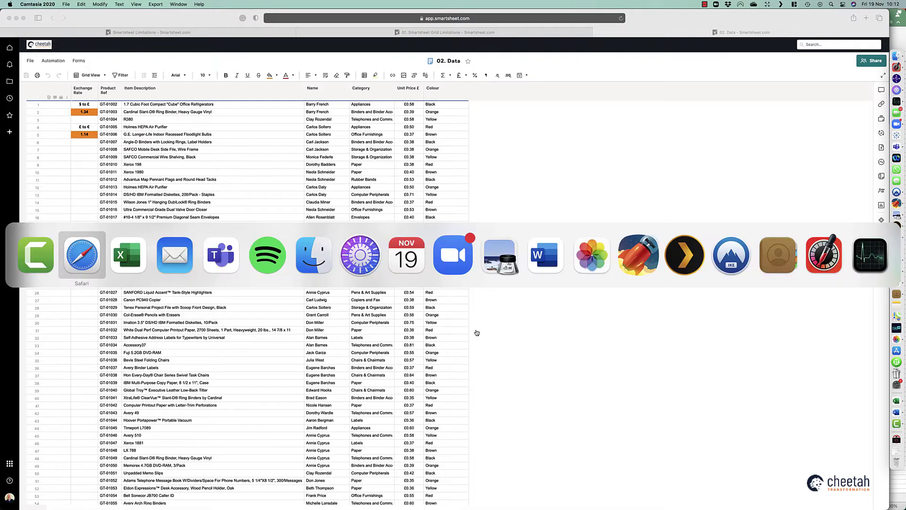
key("super+Tab")
key("super+Tab")
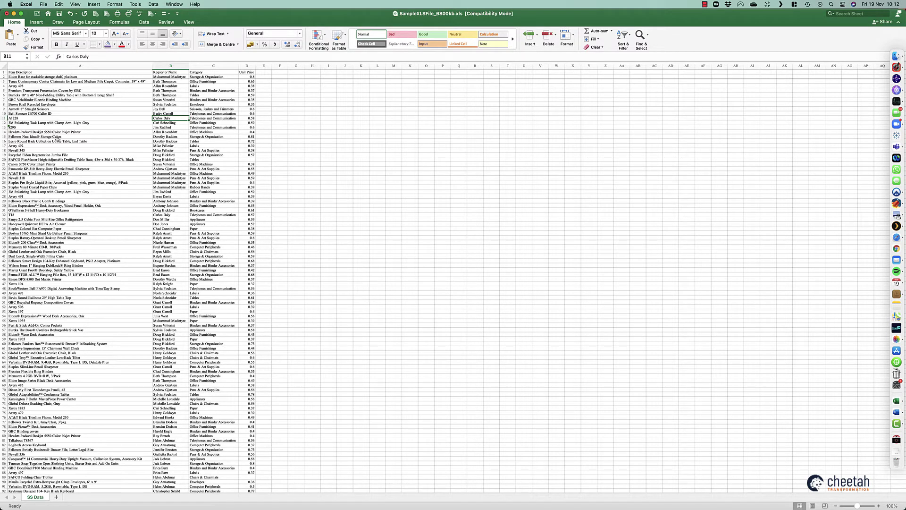
left_click(23, 81)
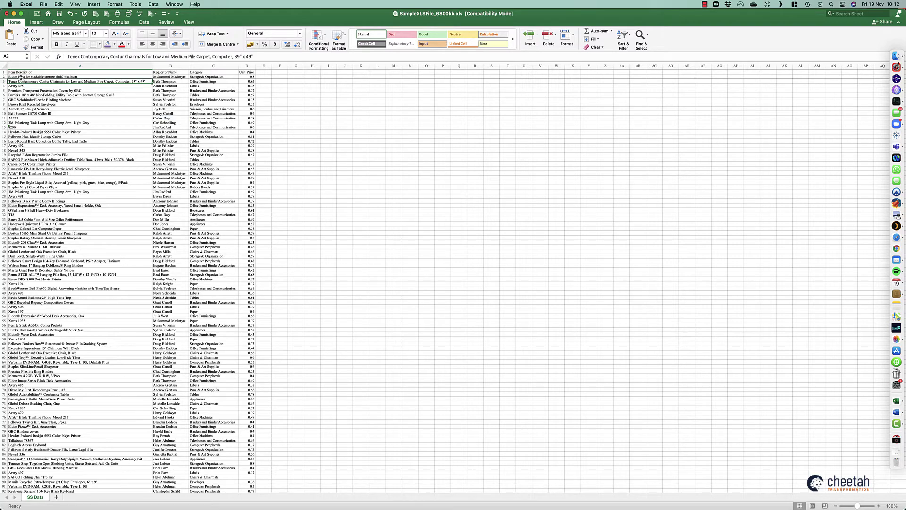
left_click_drag(22, 76, 248, 508)
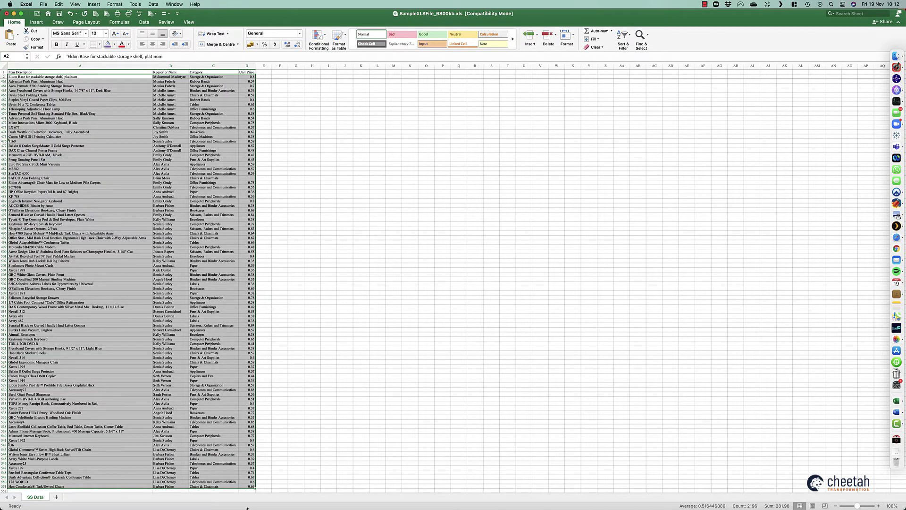
key("super+c")
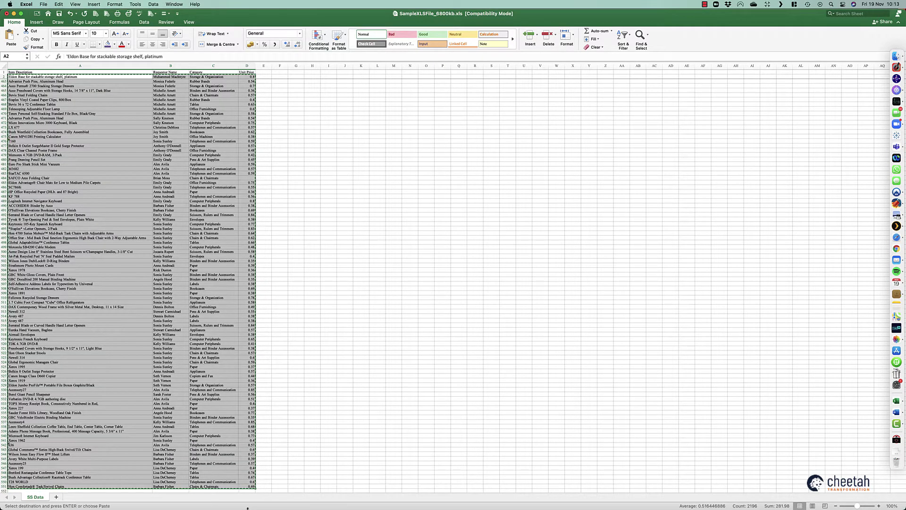
- Switch back to the 02. Data sheet in Safari and paste the copied rows into the first empty Item Description cell below the data
key("super+Tab")
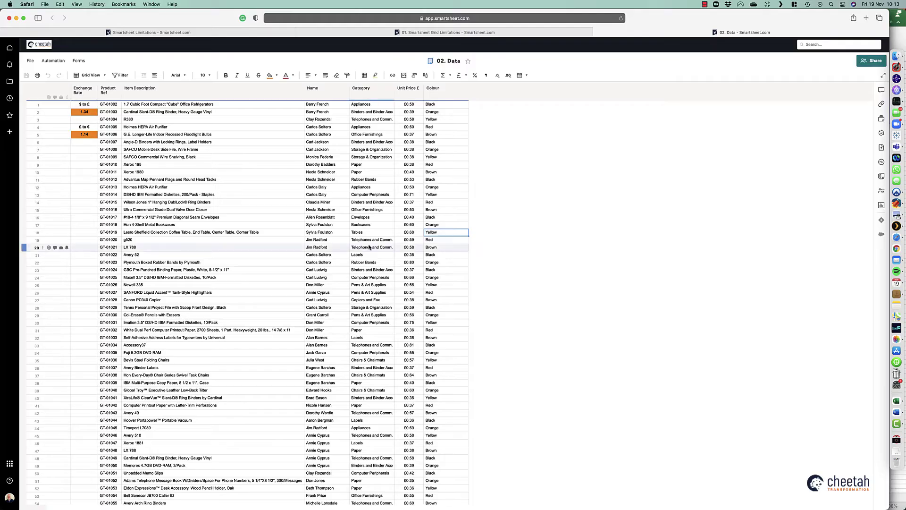
scroll(143, 229, "down", 3)
scroll(143, 229, "down", 20)
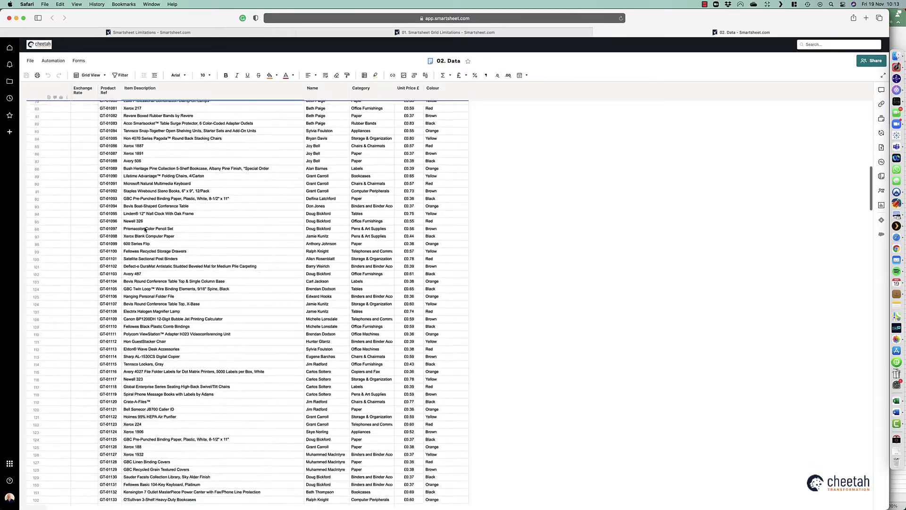
scroll(147, 230, "down", 20)
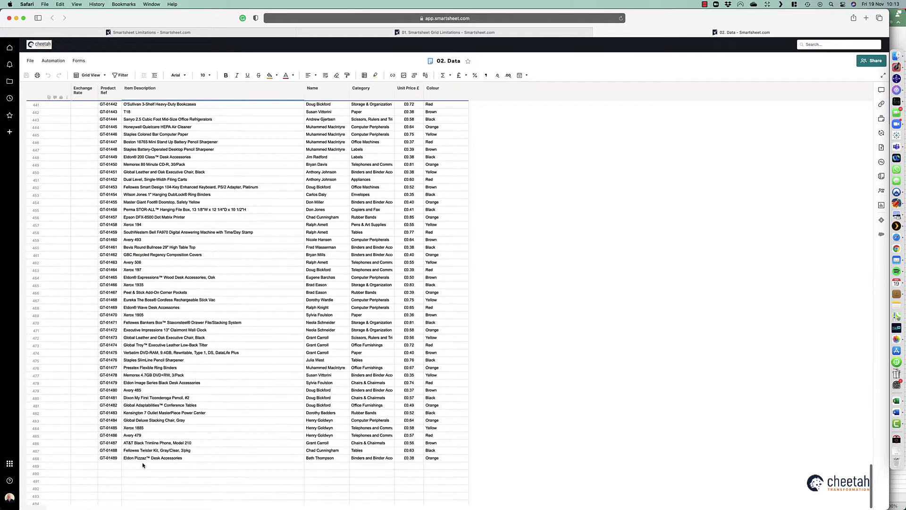
left_click(155, 466)
key("super+v")
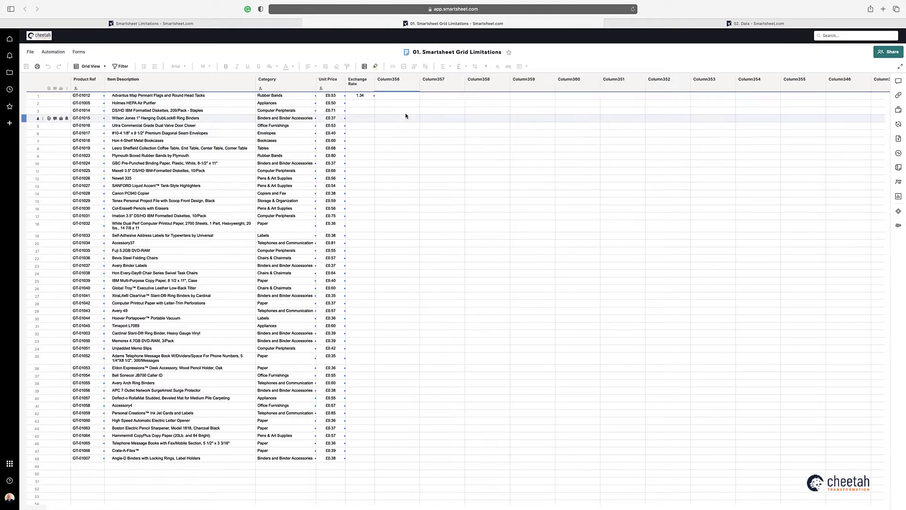
- In 01. Smartsheet Grid Limitations, insert five columns to the left of the selected block eight times, starting with Column356 to Column360 selected
left_click(401, 81)
left_click(572, 86, "shift")
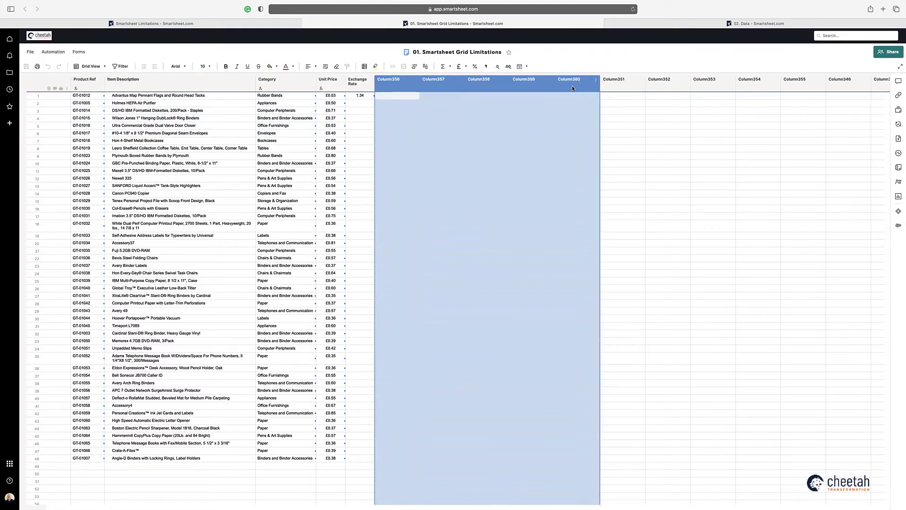
right_click(572, 86)
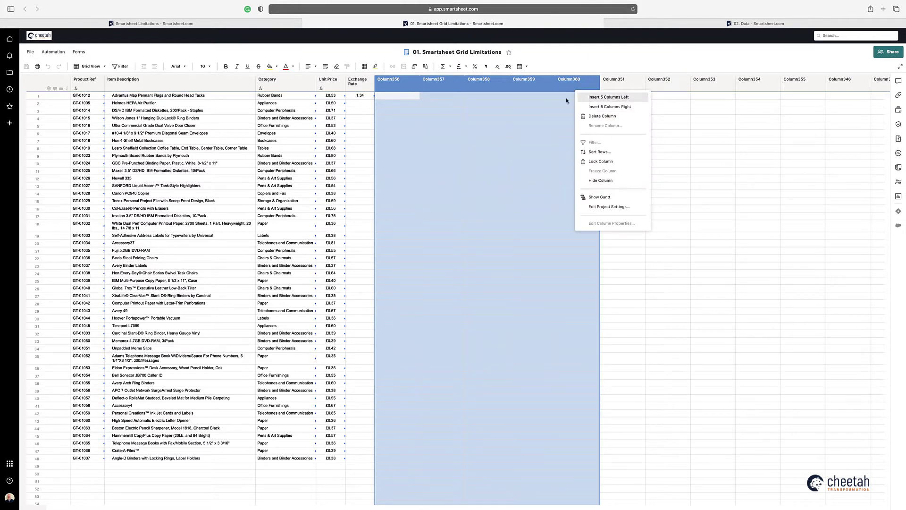
left_click(594, 97)
right_click(400, 90)
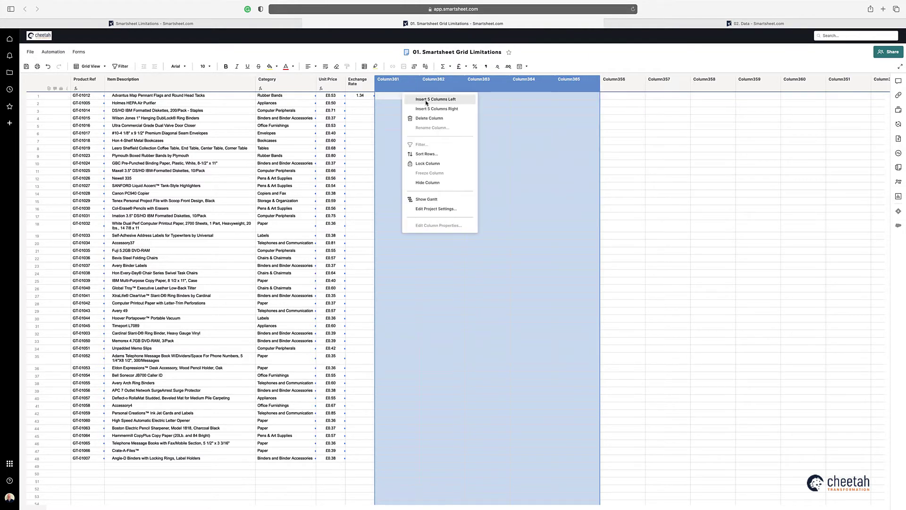
left_click(426, 99)
right_click(404, 91)
left_click(415, 99)
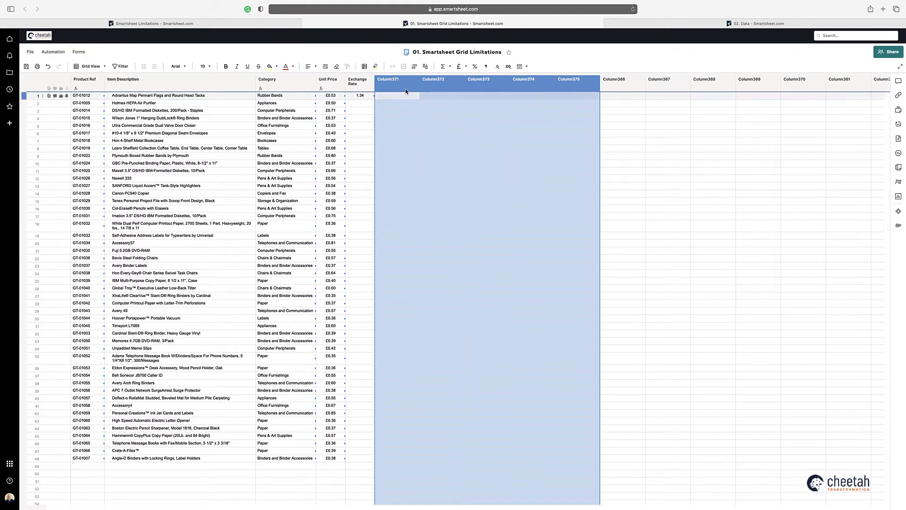
right_click(407, 92)
left_click(420, 99)
right_click(408, 93)
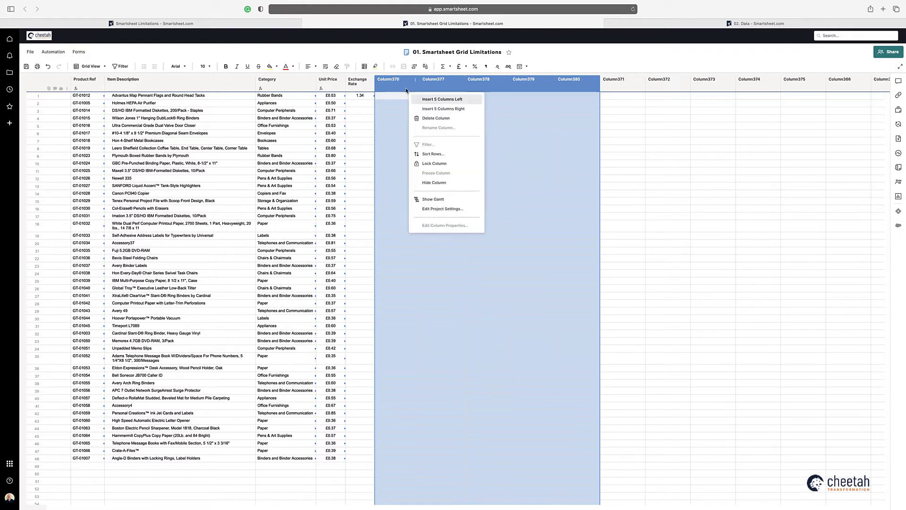
left_click(414, 98)
right_click(407, 90)
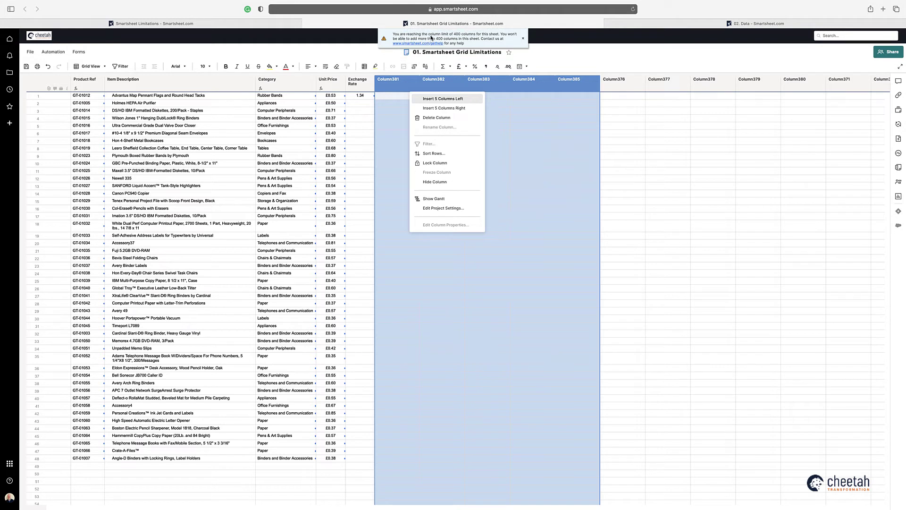
left_click(447, 101)
right_click(396, 87)
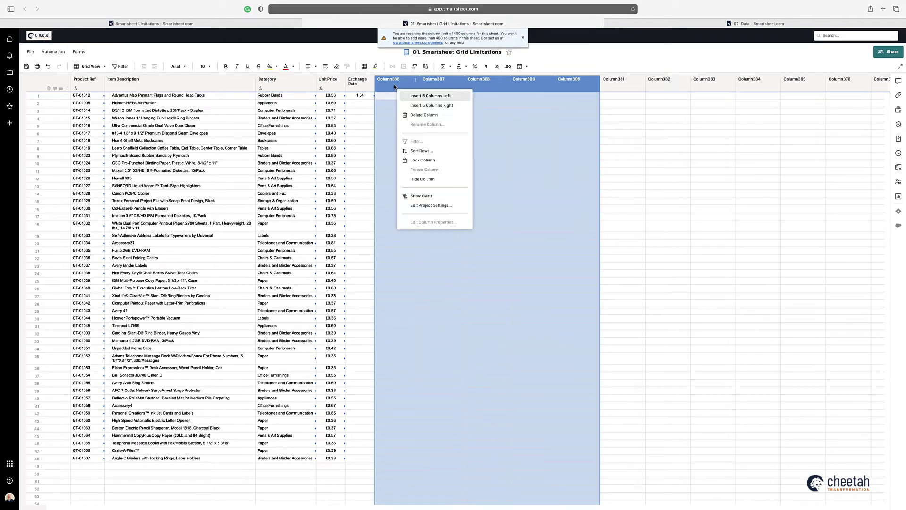
left_click(419, 100)
right_click(395, 90)
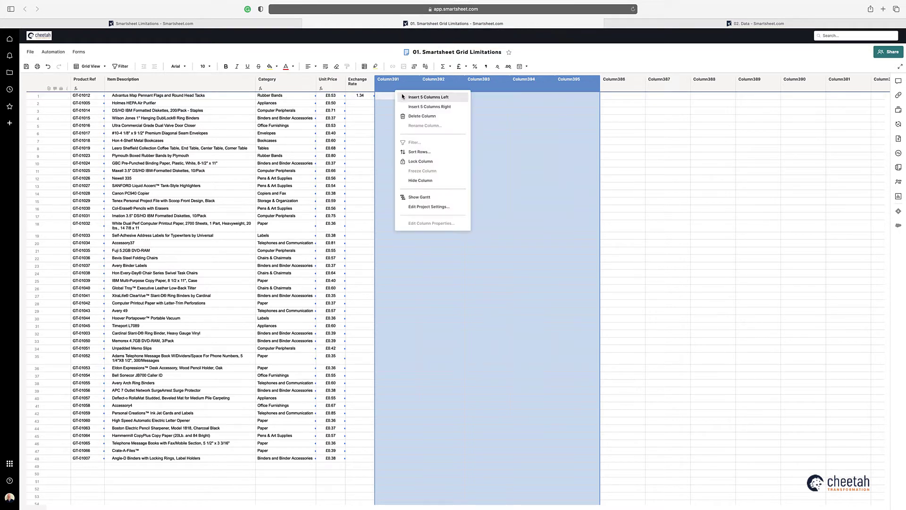
left_click(410, 98)
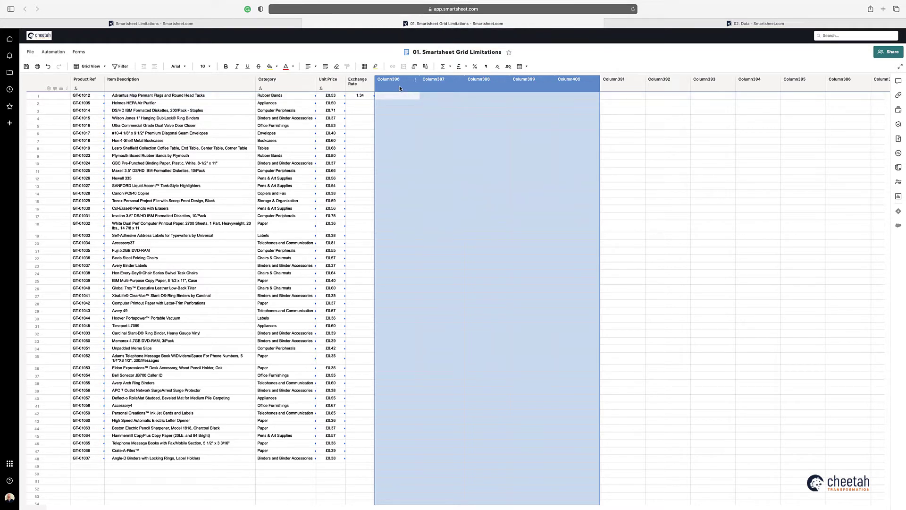
- Select only Column396 and insert one more column to its left
left_click(400, 86)
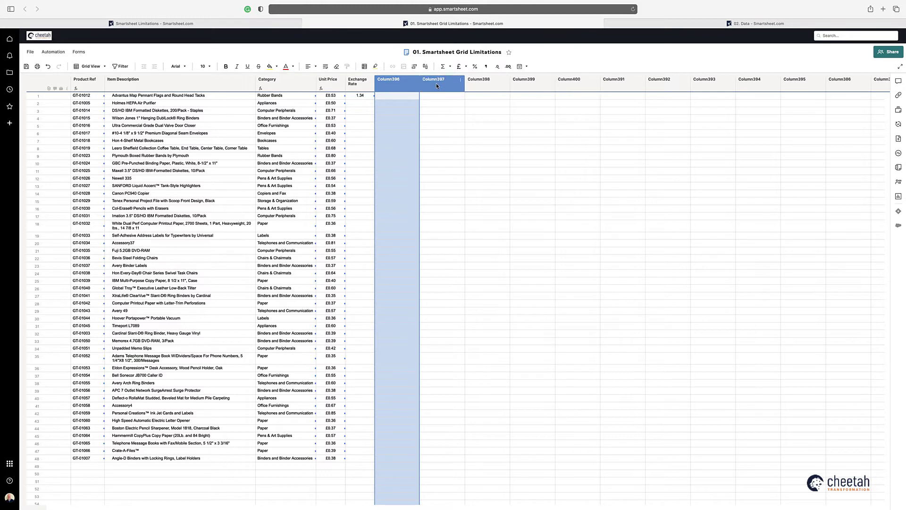
right_click(409, 89)
left_click(441, 99)
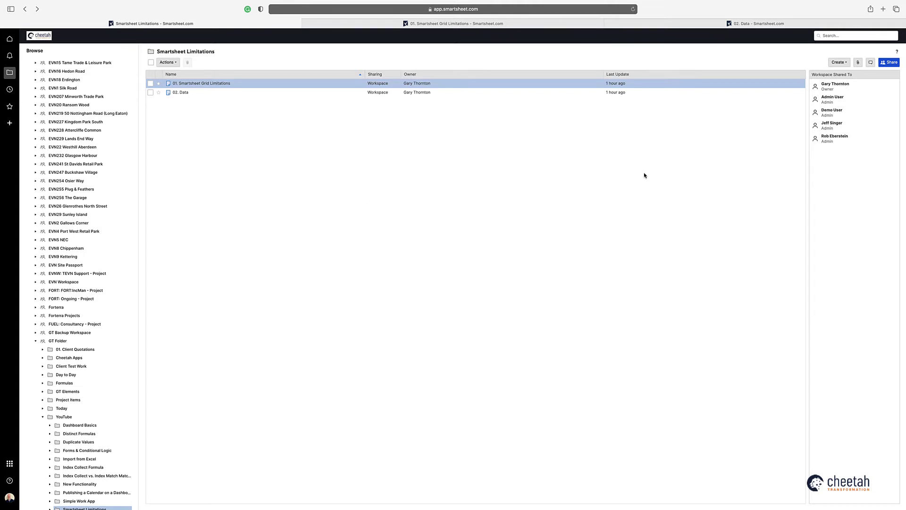
- Import the Excel file 22k Rows Data.xlsx from the Cheetah Data folder into the Smartsheet Limitations folder
left_click(844, 63)
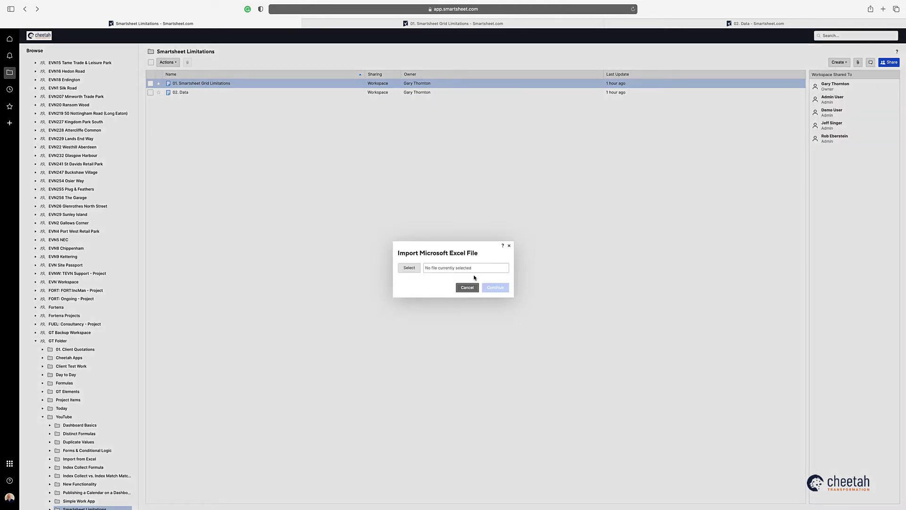
left_click(412, 268)
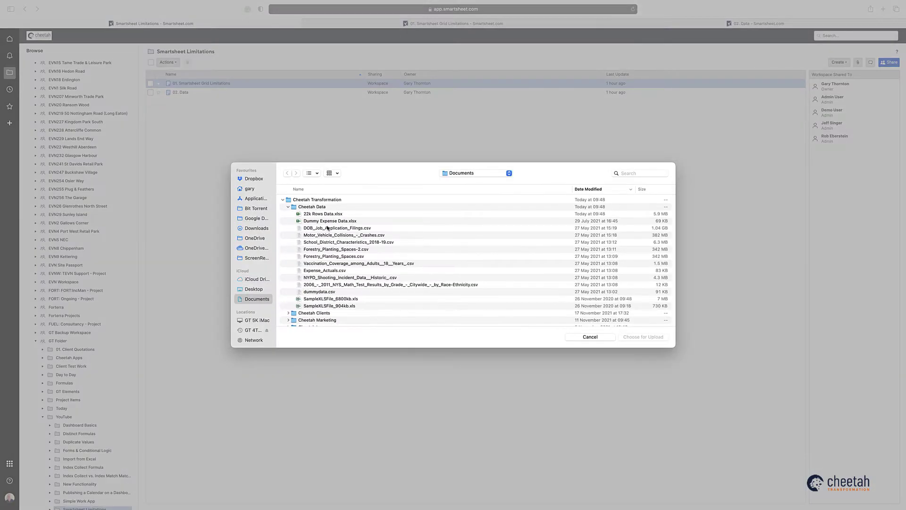
left_click(315, 215)
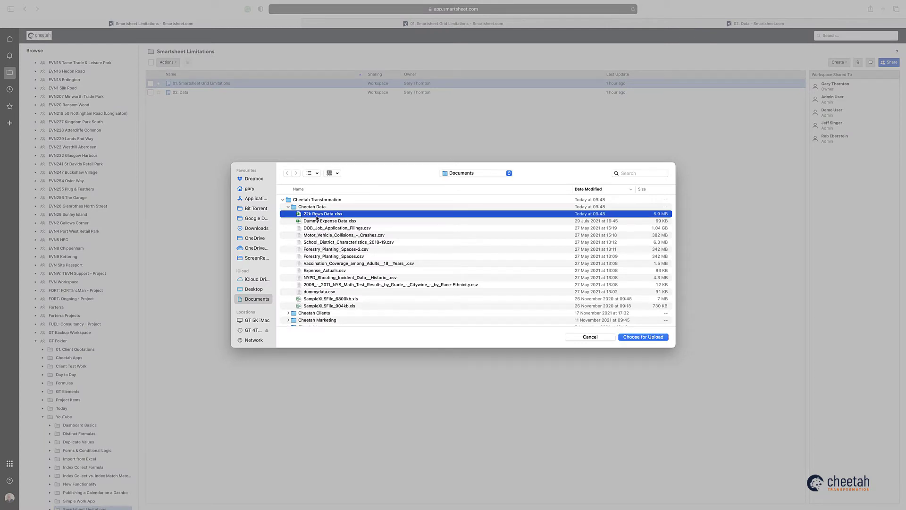
left_click(647, 337)
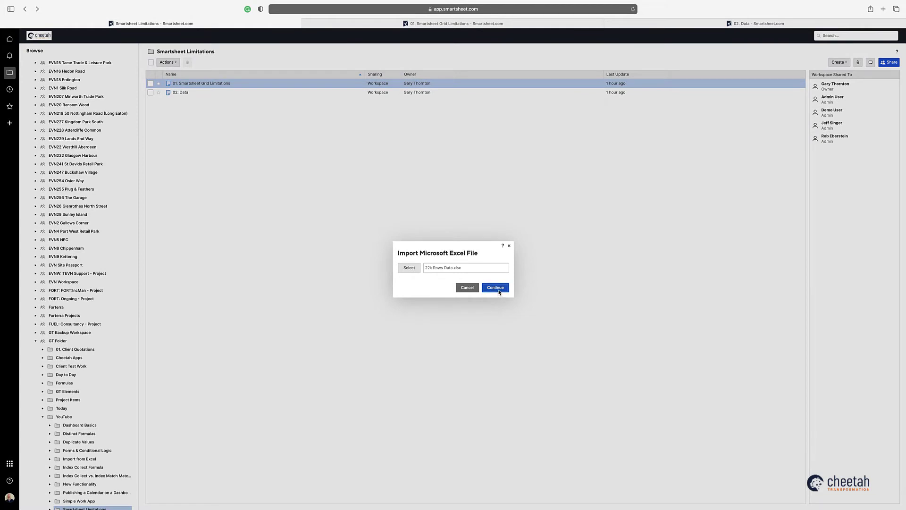
left_click(495, 289)
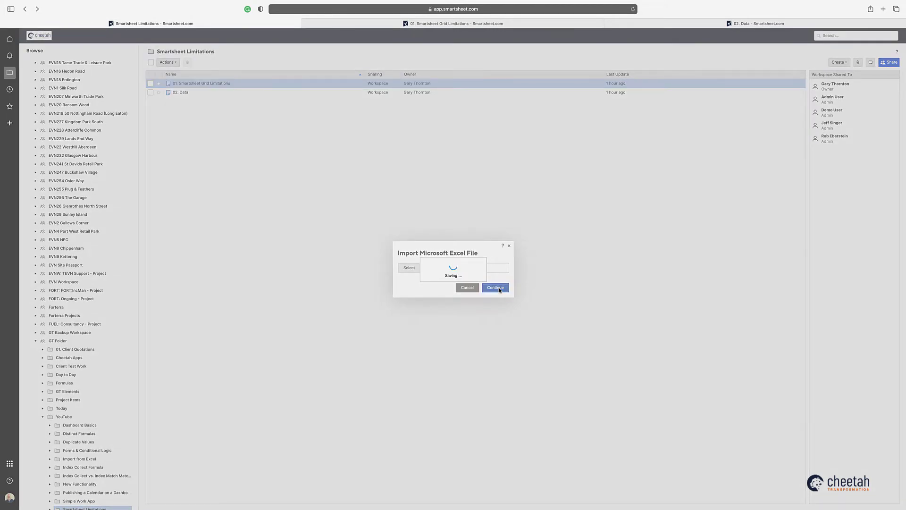
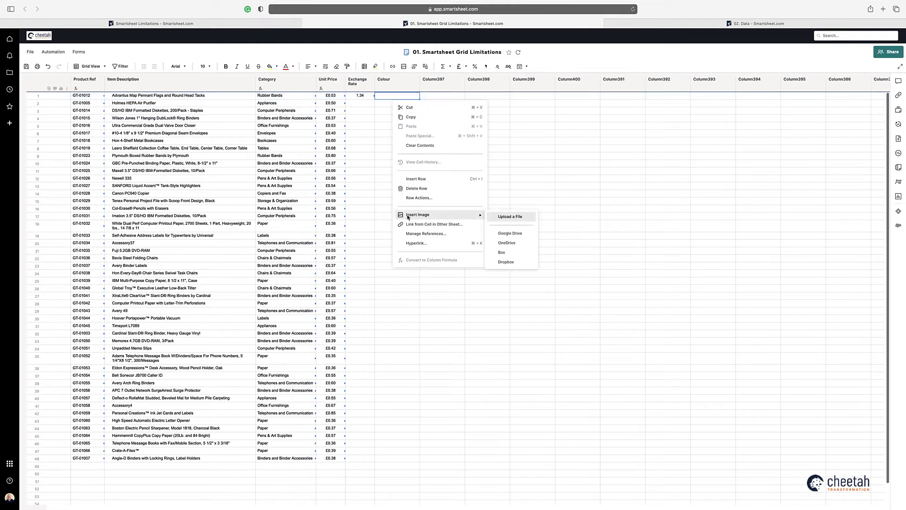
- View the cross-sheet references of 01. Smartsheet Grid Limitations in the Sheet Reference Manager and close it
left_click(420, 233)
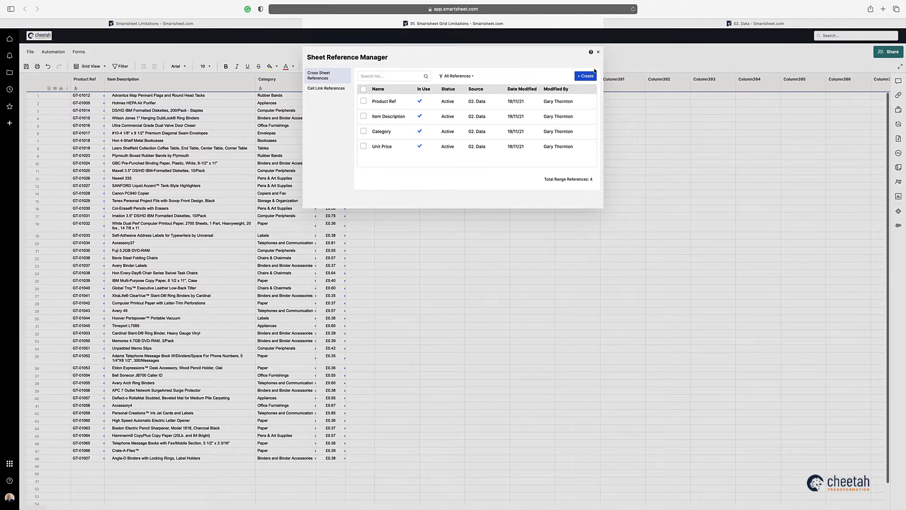
left_click(598, 52)
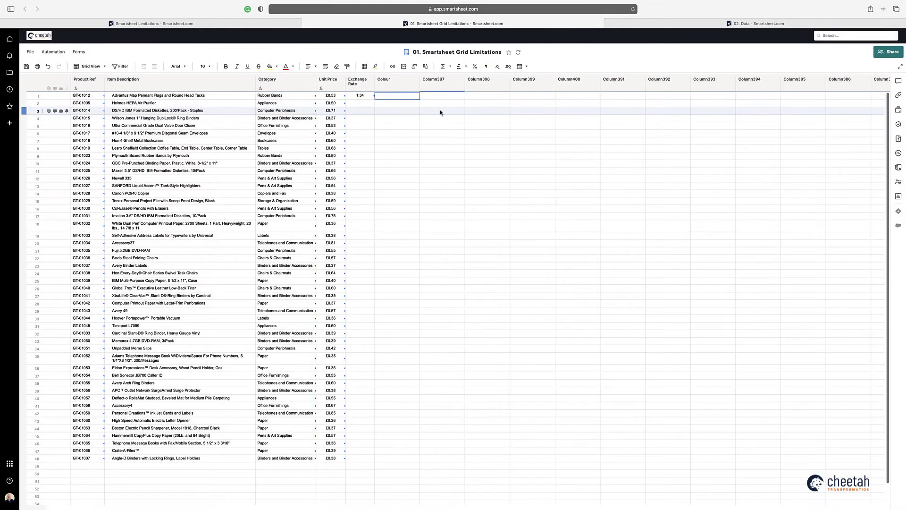
- Start an INDEX formula in the row 1 Colour cell, referencing the Colour column of 02. Data under the reference name Colour
left_click(395, 111)
left_click(394, 98)
type("=INDEX(")
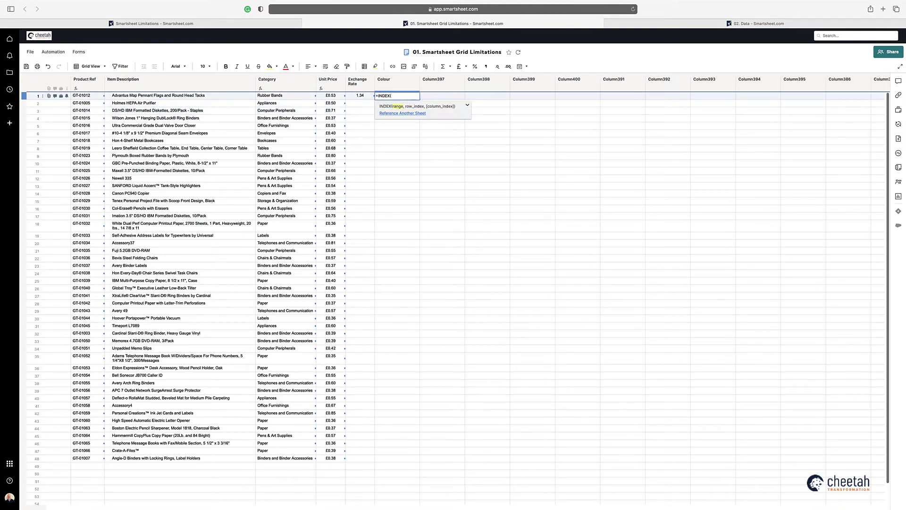
left_click(402, 113)
left_click(341, 145)
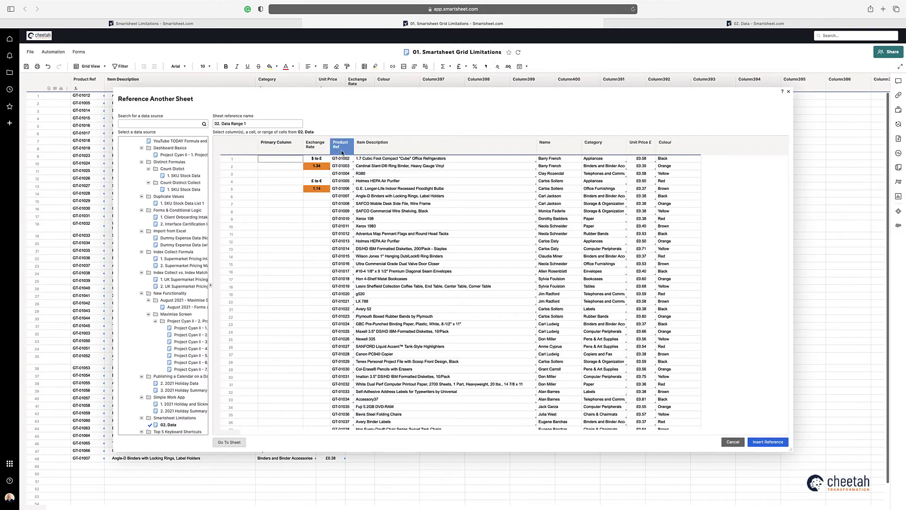
left_click(666, 144)
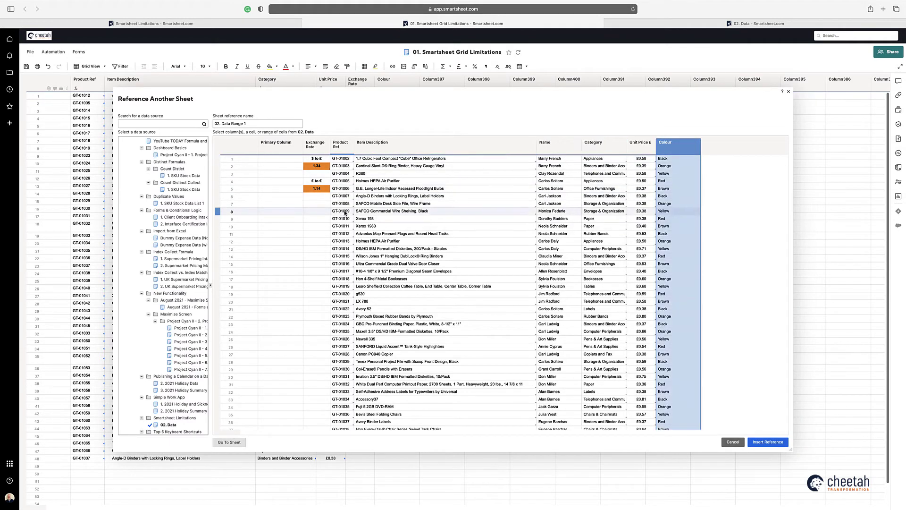
triple_click(262, 124)
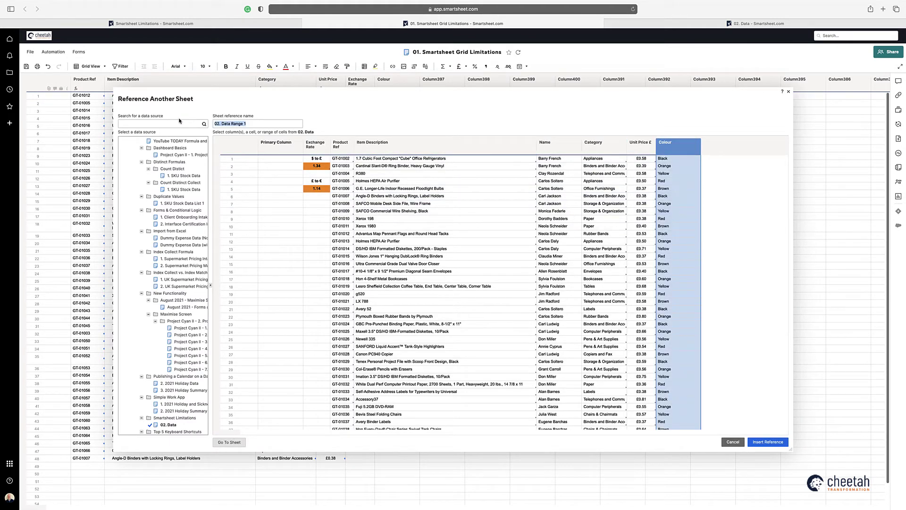
type("Colour")
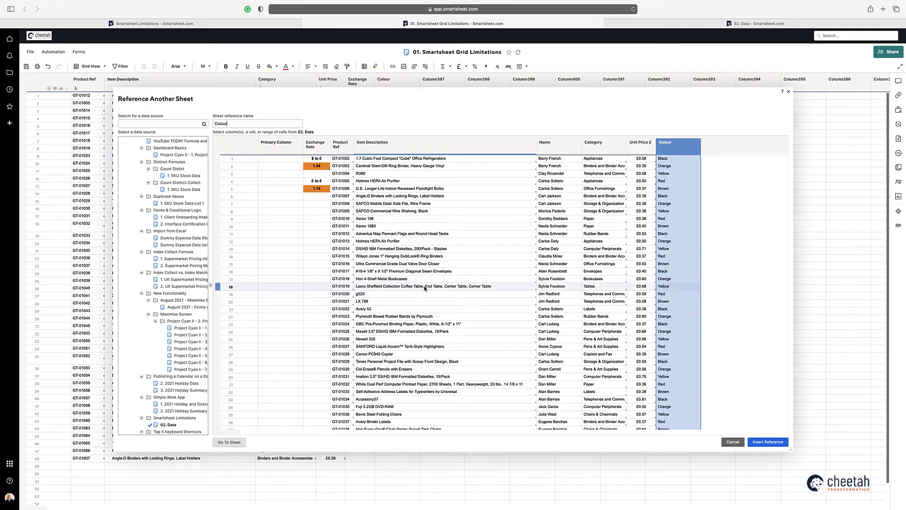
left_click(768, 442)
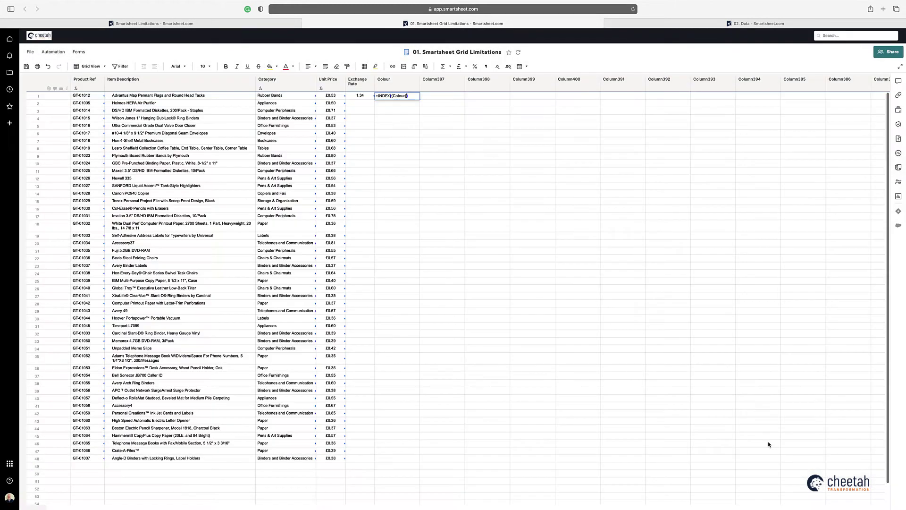
type(", MATCH(")
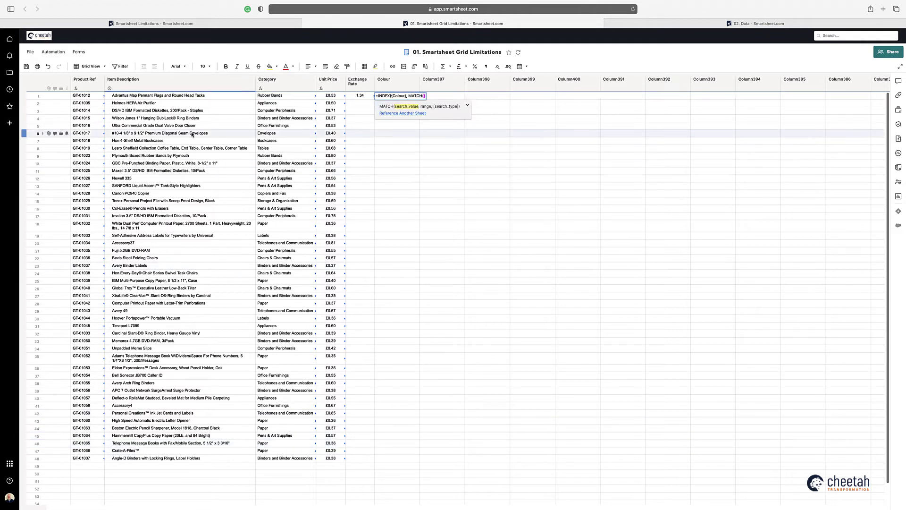
left_click(187, 96)
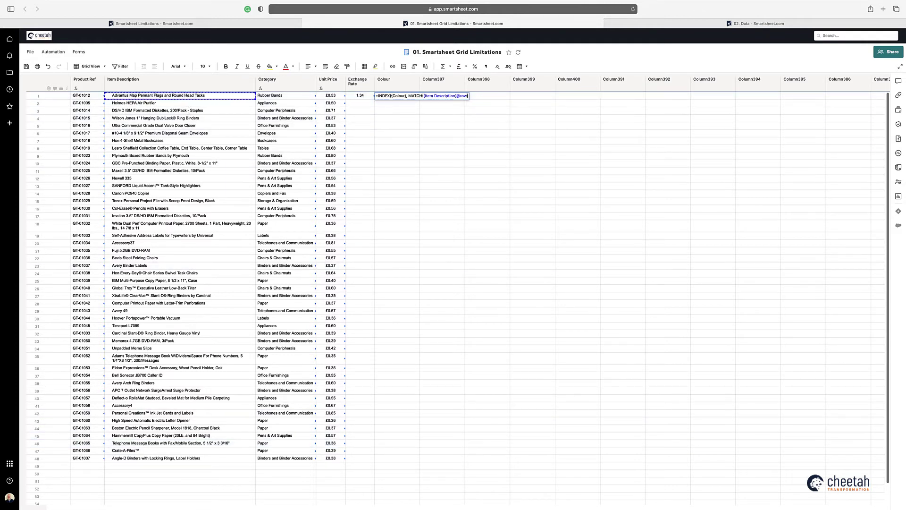
type(",")
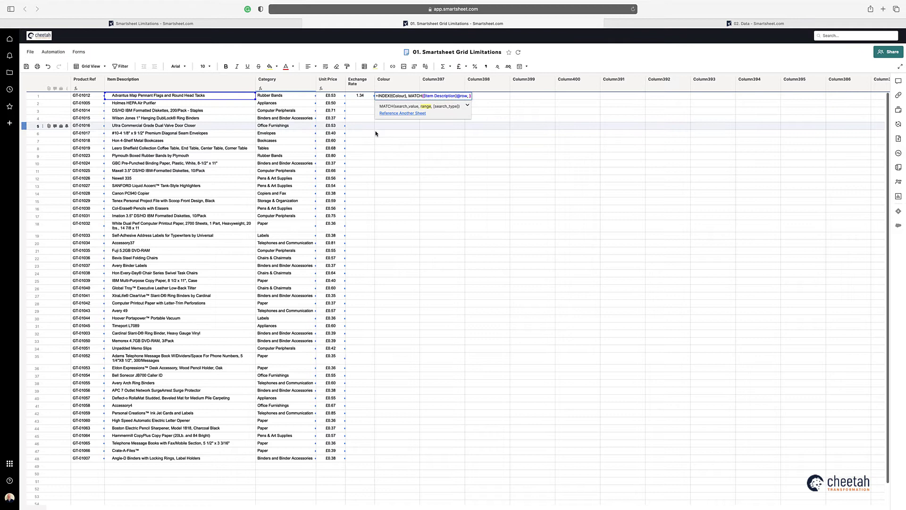
left_click(403, 113)
left_click(374, 154)
left_click(395, 148)
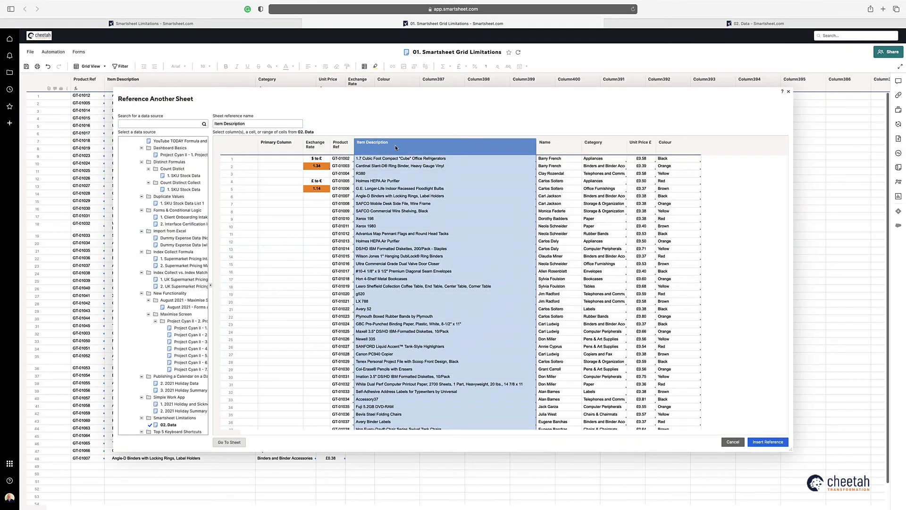
left_click(772, 444)
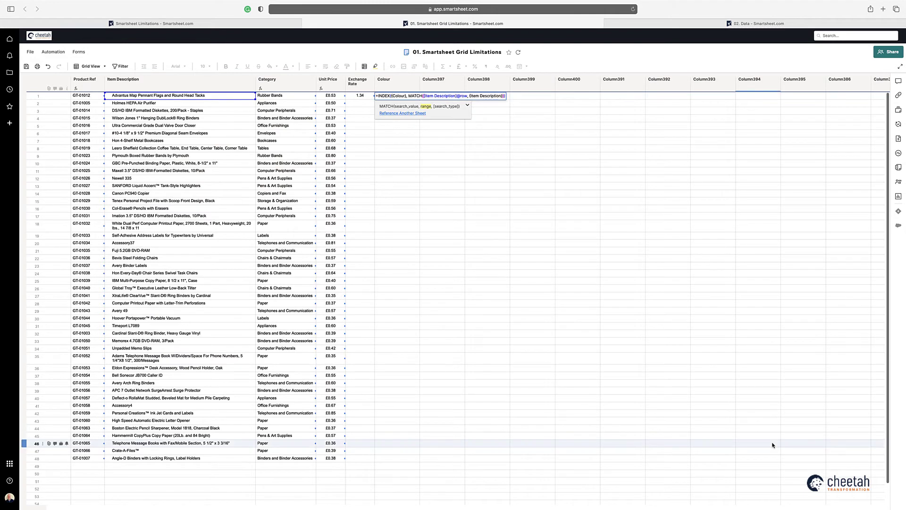
type(",0")
key("Return")
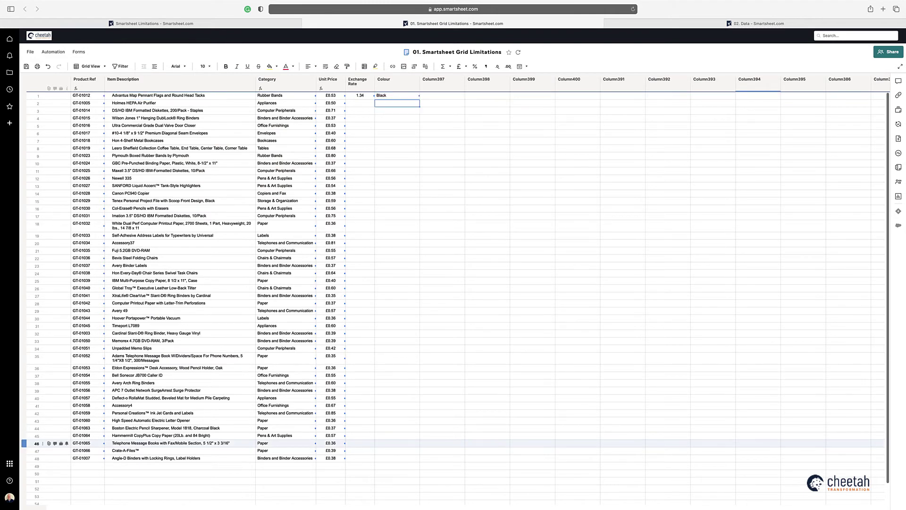
right_click(393, 98)
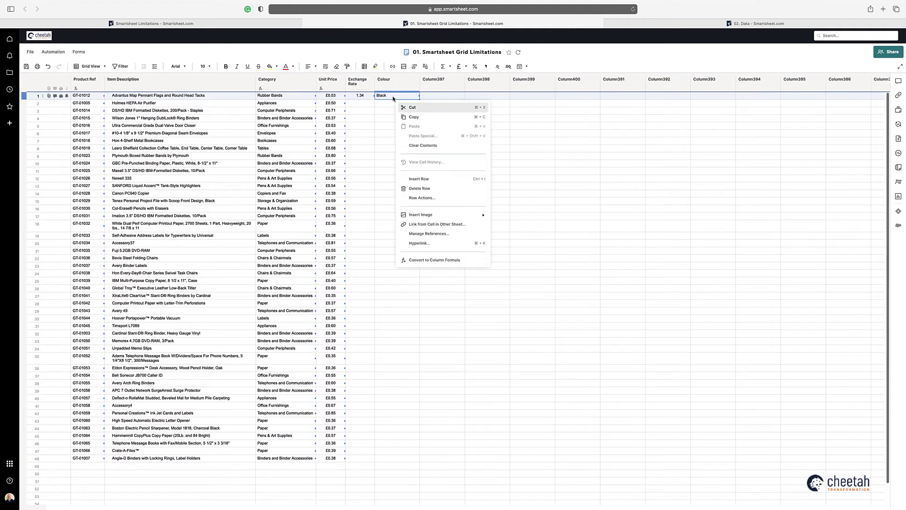
left_click(427, 260)
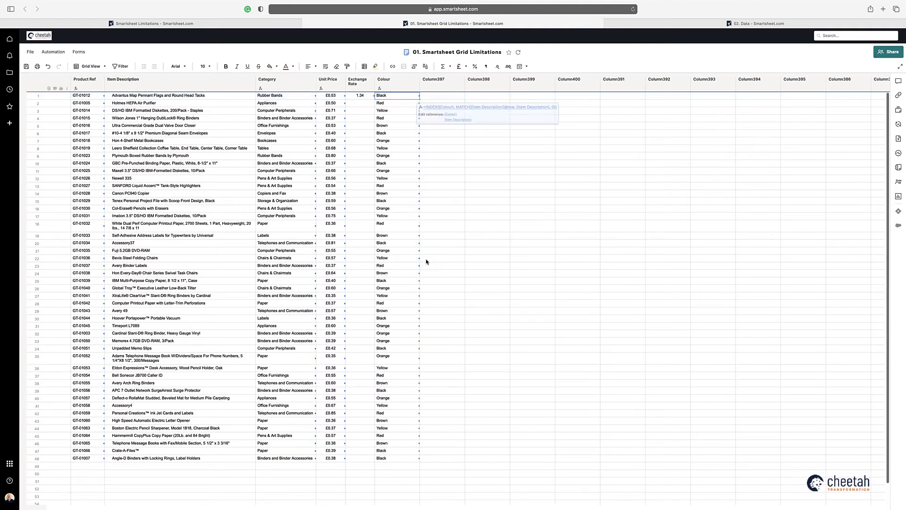
- Check the Sheet Reference Manager for the cross-sheet reference added by the Colour formula, and close it
right_click(390, 97)
left_click(422, 224)
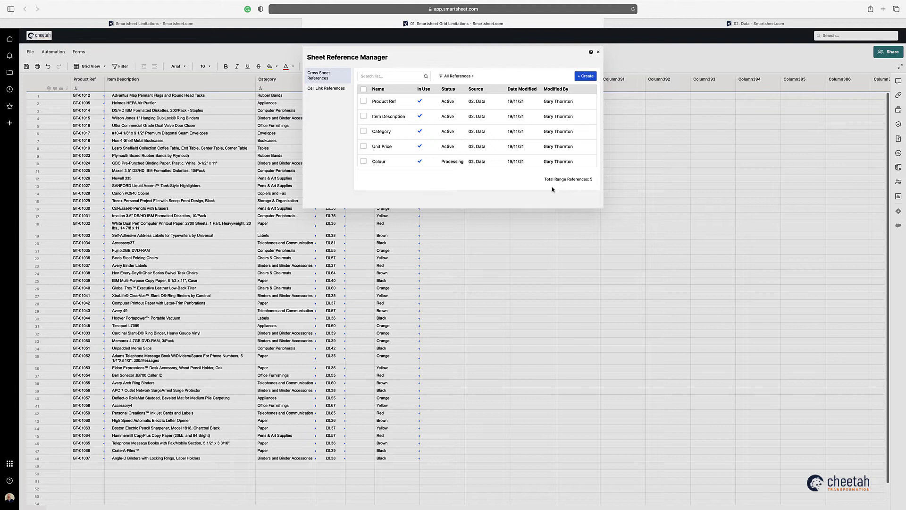
key("Escape")
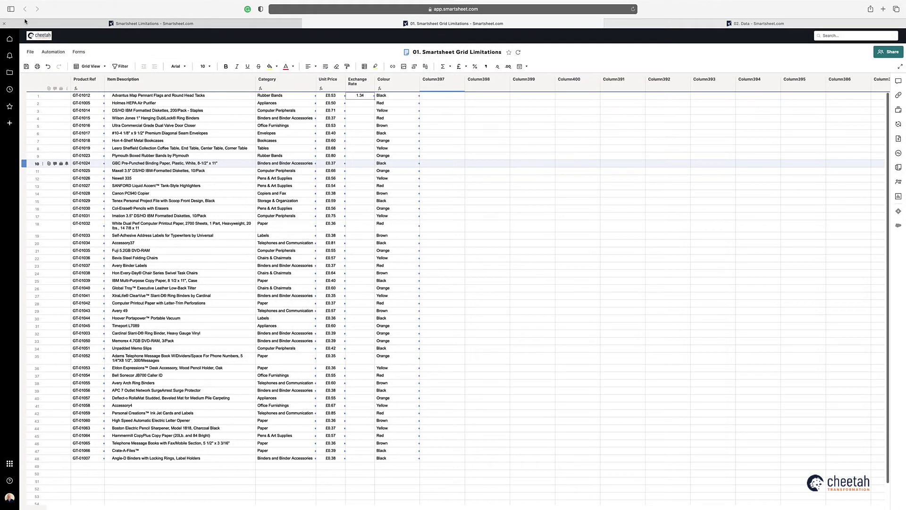
- Check the exchange rates in 02. Data, and link the row 3 Exchange Rate cell of 01. Smartsheet Grid Limitations to the £ to € rate
left_click(360, 112)
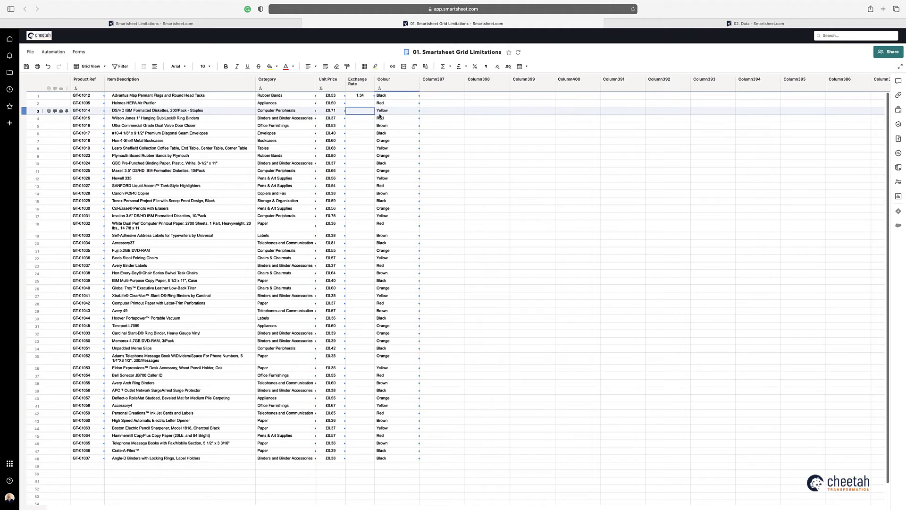
left_click(727, 23)
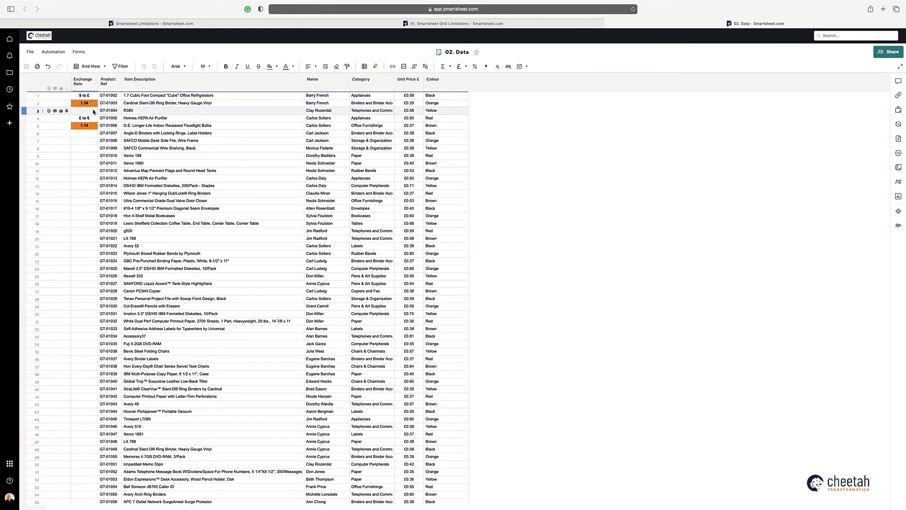
left_click(509, 26)
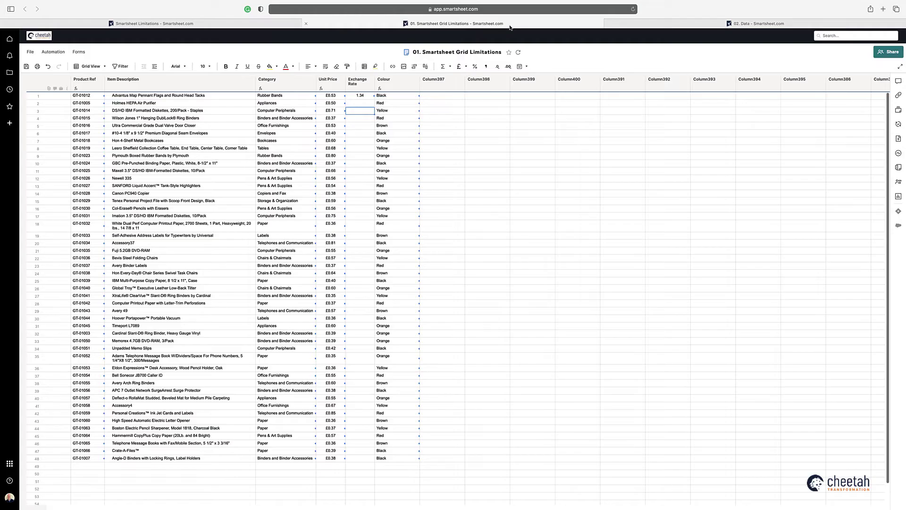
right_click(360, 112)
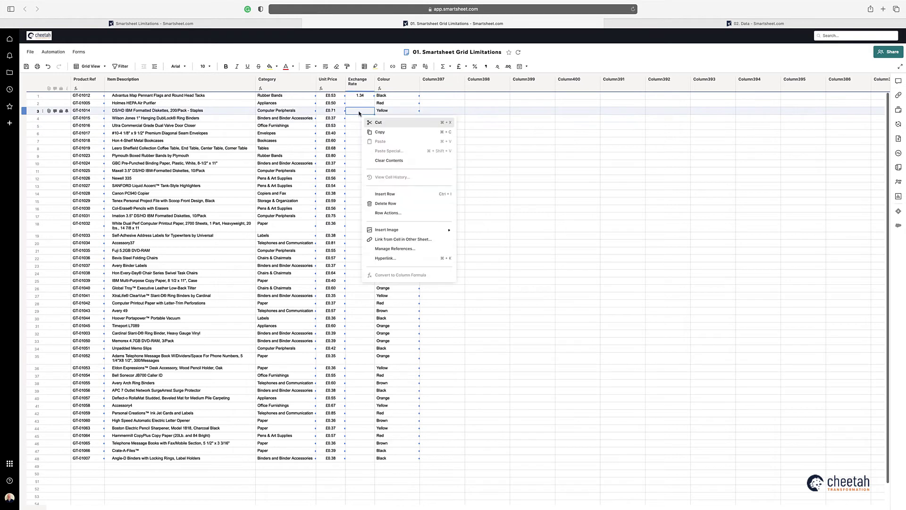
left_click(391, 241)
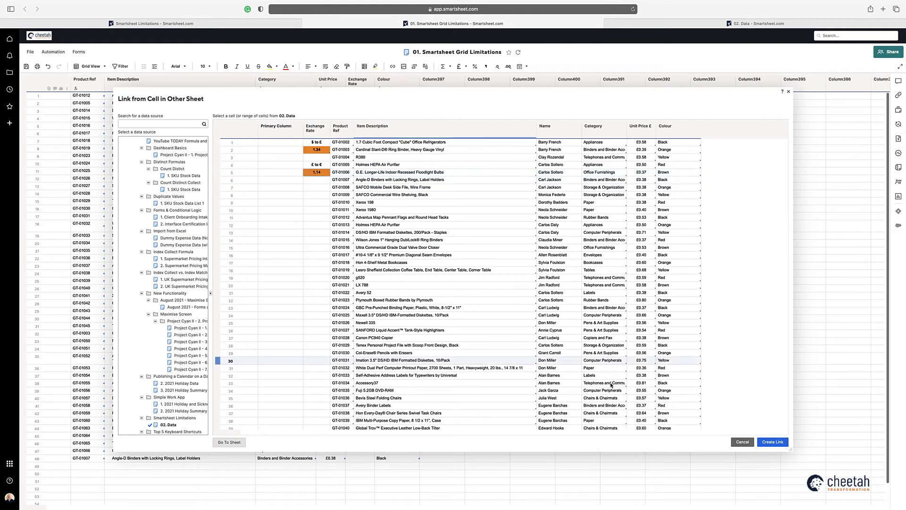
left_click(772, 442)
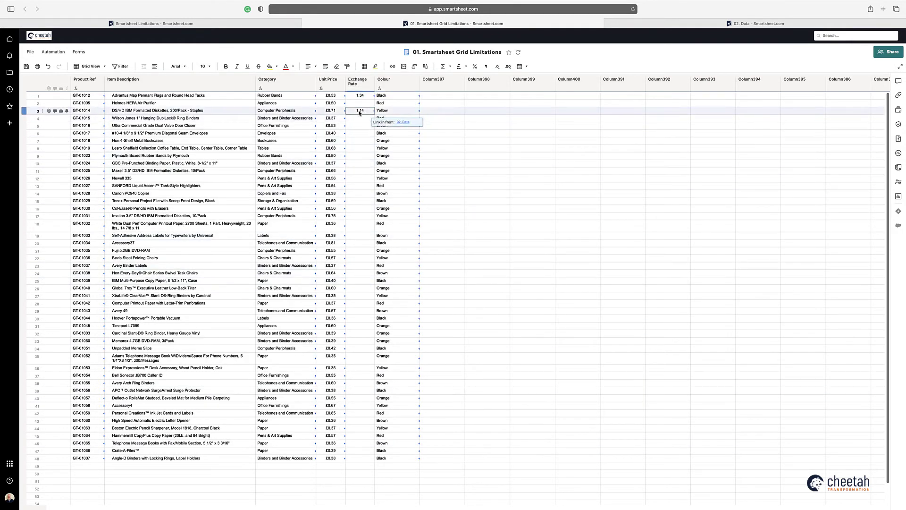
- Follow the row 3 Exchange Rate link to 02. Data, return, and view the sheet's cell link references in the Sheet Reference Manager
left_click(402, 122)
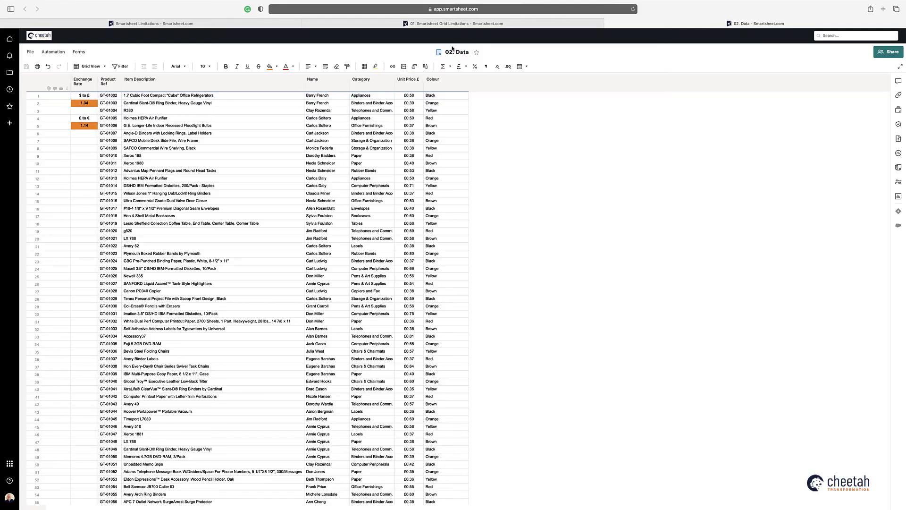
left_click(439, 26)
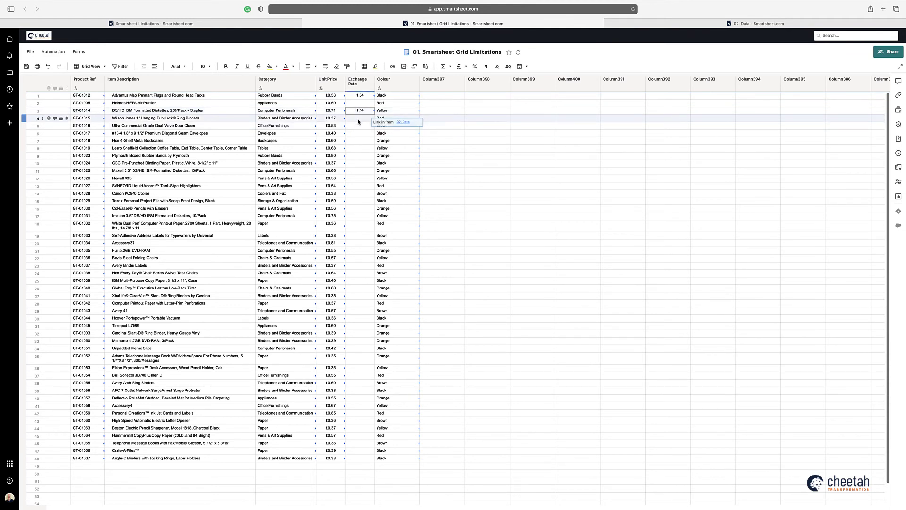
right_click(359, 120)
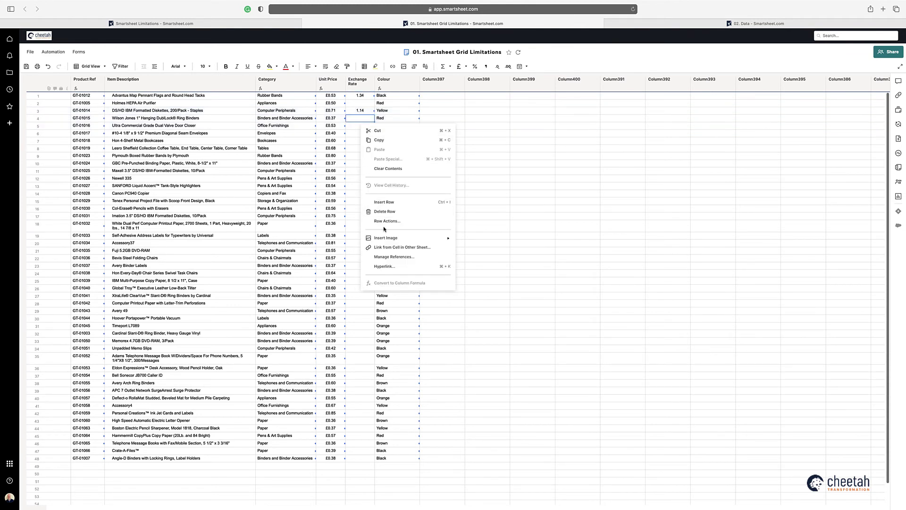
left_click(392, 257)
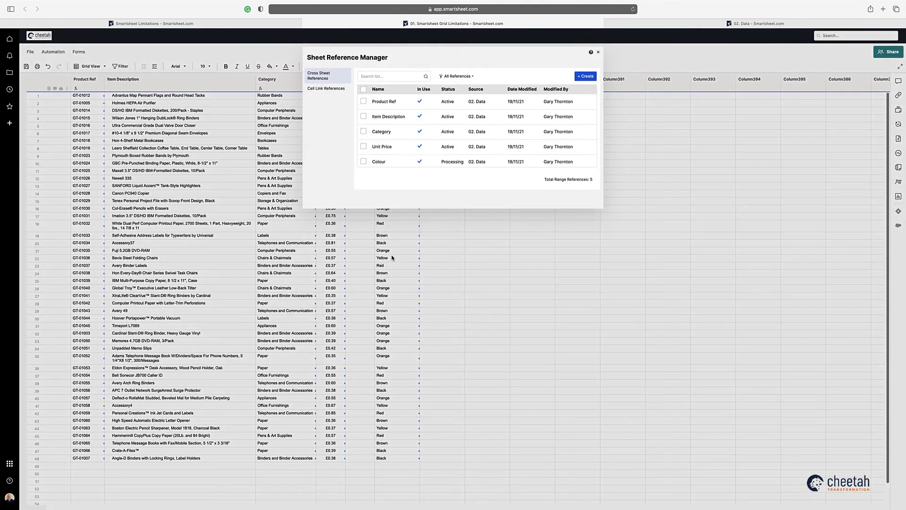
left_click(319, 89)
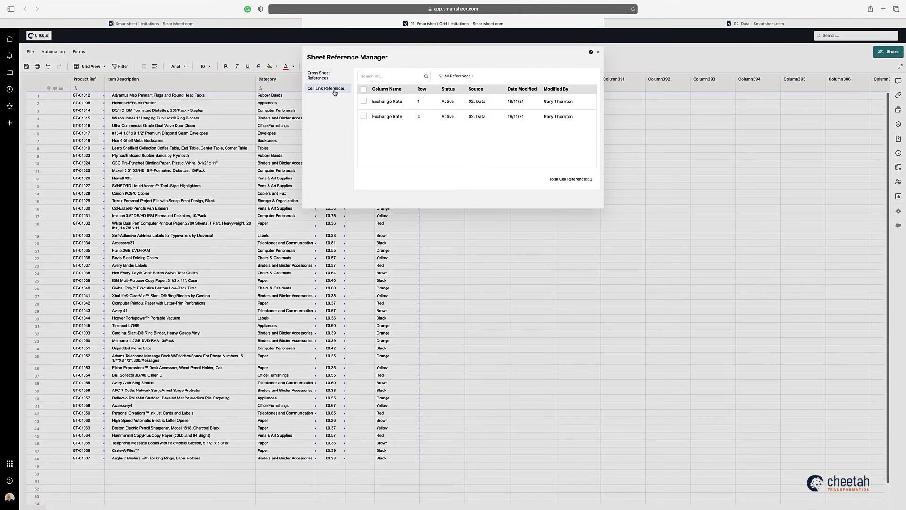